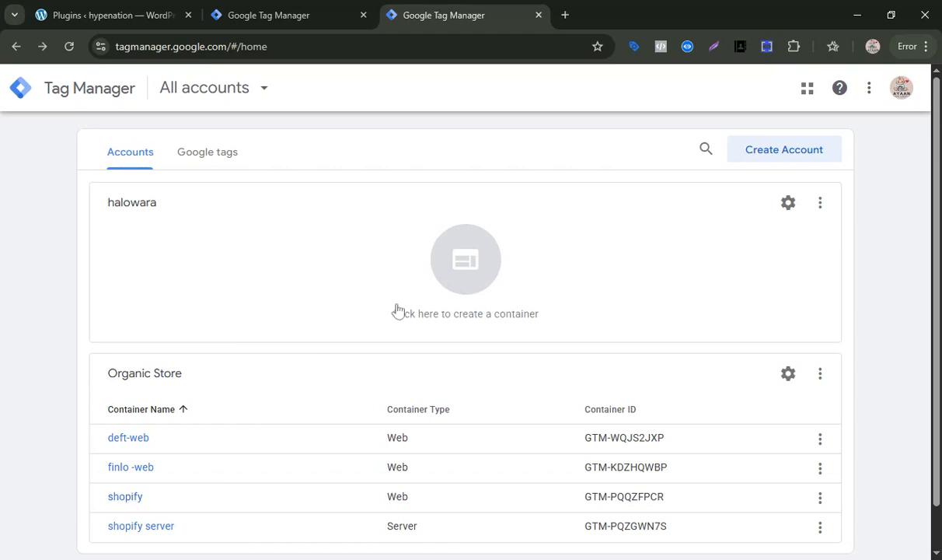
Start a new Tag Manager account named halowara with United States as the country
{"action": "left_click", "coordinate": [768, 160]}
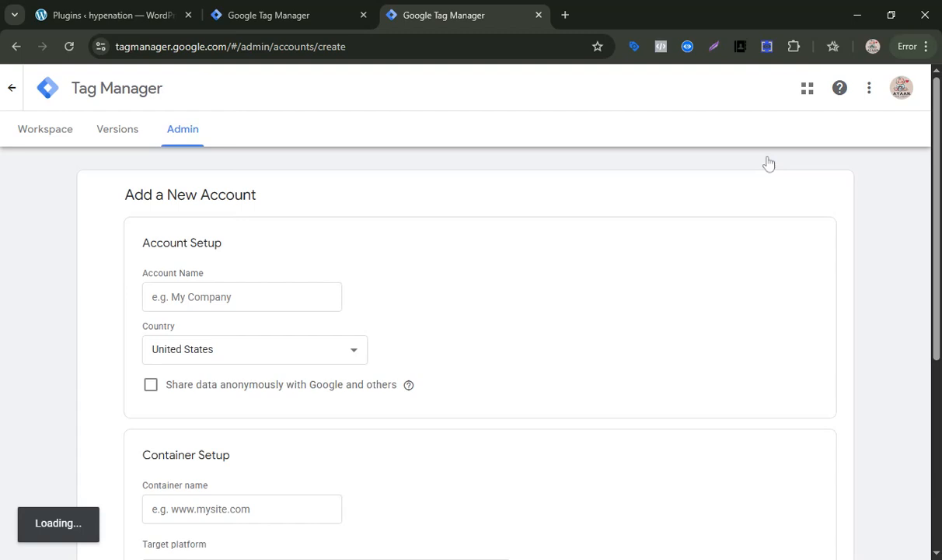
{"action": "left_click", "coordinate": [241, 297]}
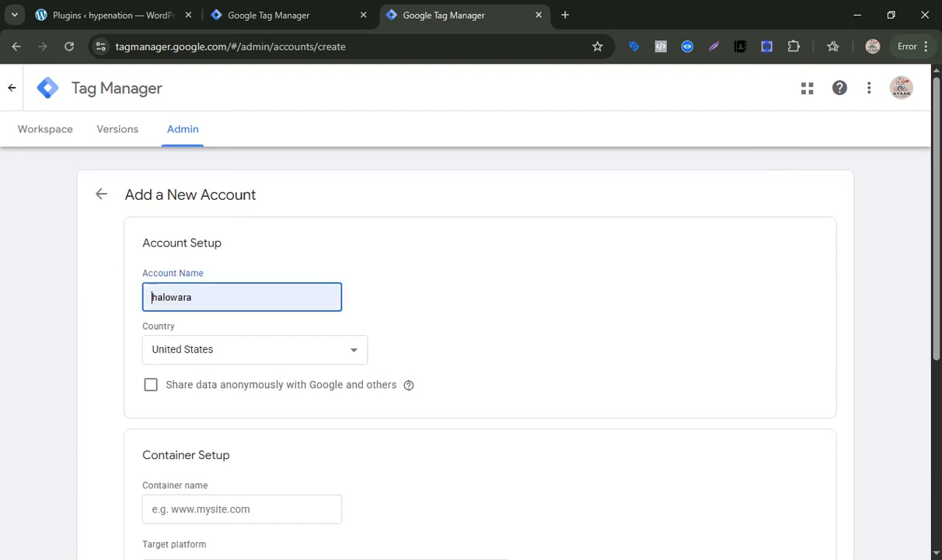
{"action": "left_click", "coordinate": [209, 352]}
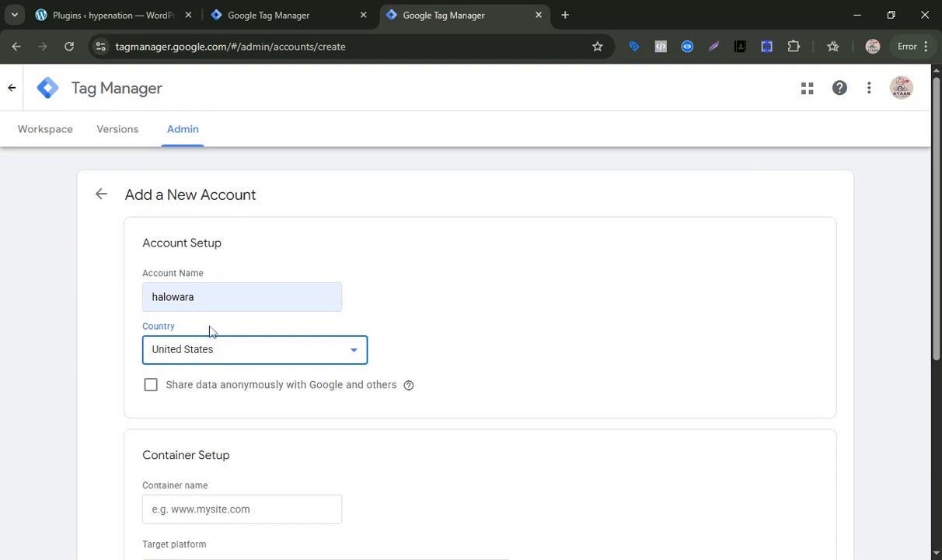
{"action": "scroll", "coordinate": [211, 331], "scroll_direction": "down", "scroll_amount": 3}
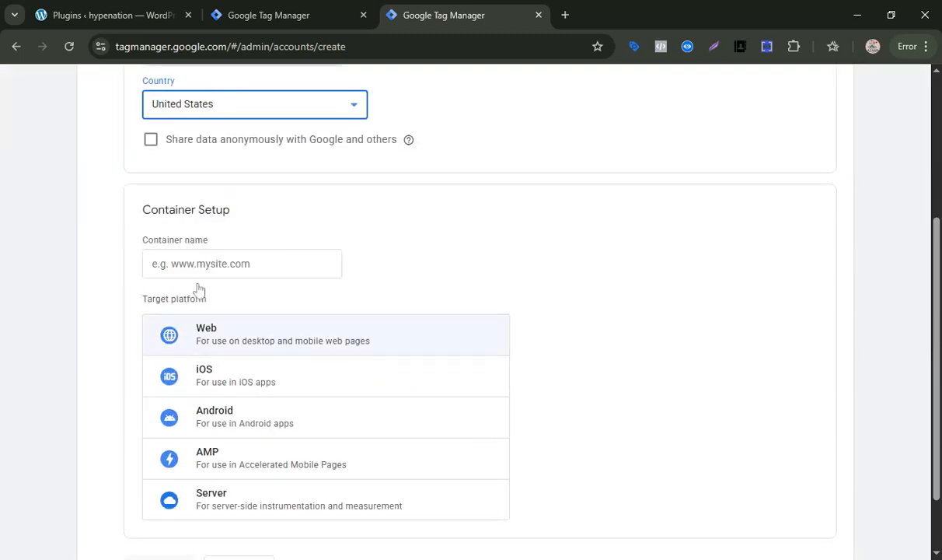
Name the new account's container test server and choose Web as its target platform
{"action": "left_click", "coordinate": [214, 264]}
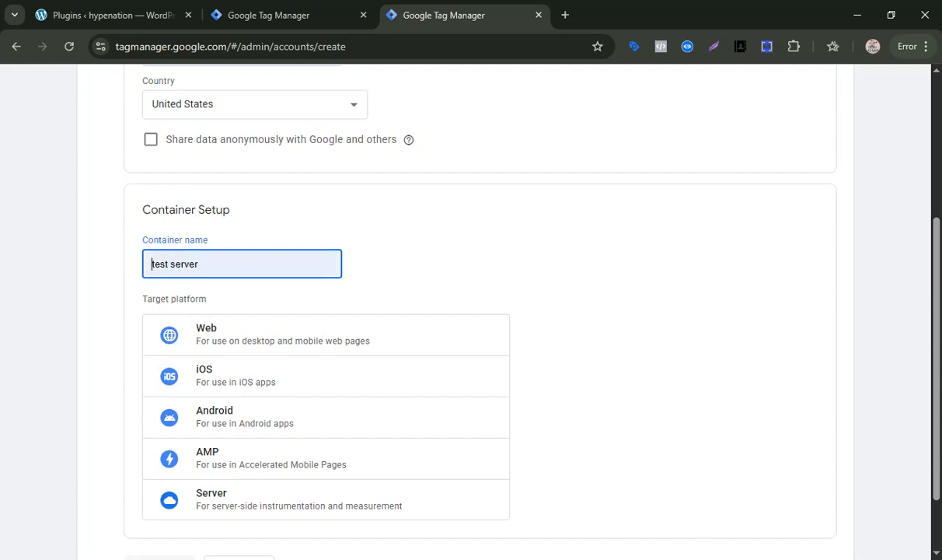
{"action": "left_click", "coordinate": [256, 309]}
{"action": "left_click", "coordinate": [242, 354]}
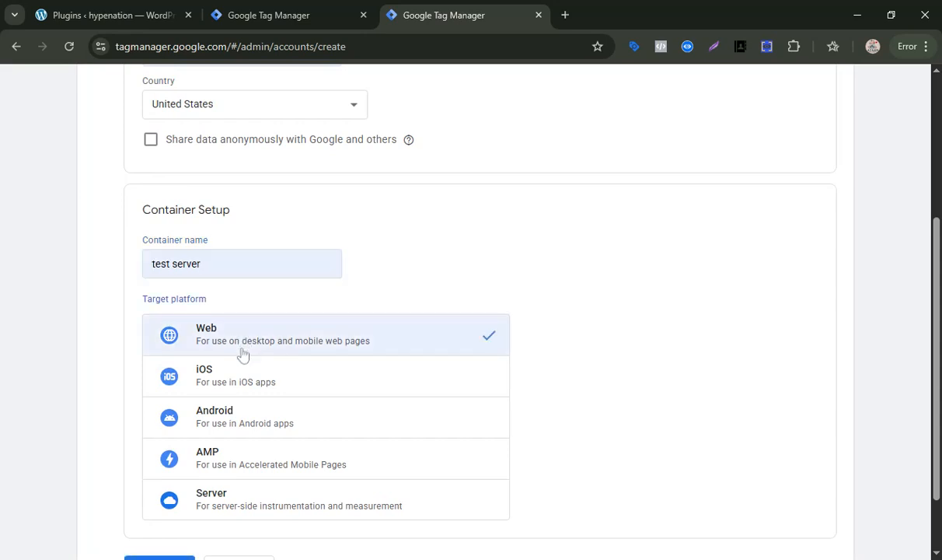
{"action": "scroll", "coordinate": [247, 350], "scroll_direction": "down", "scroll_amount": 2}
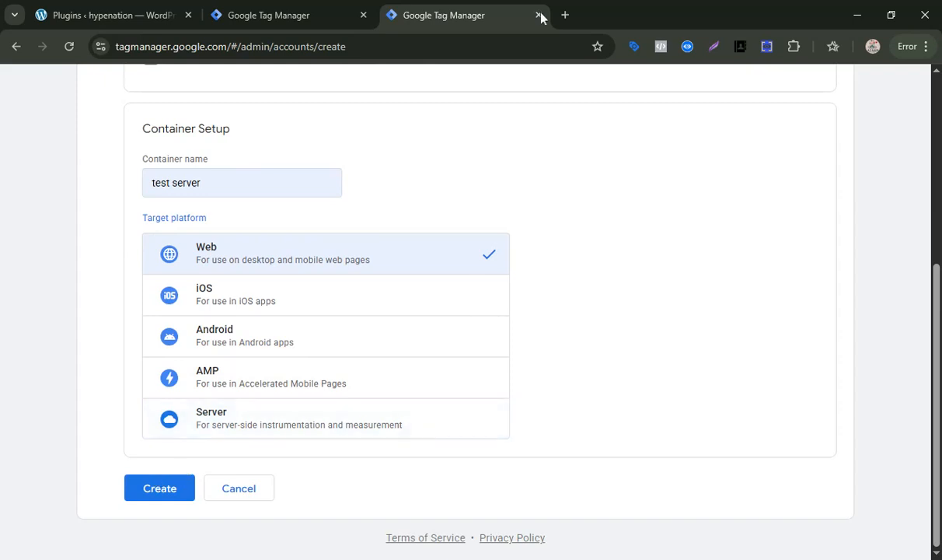
Switch to the existing deft-web container's workspace and locate its container ID
{"action": "left_click", "coordinate": [300, 11]}
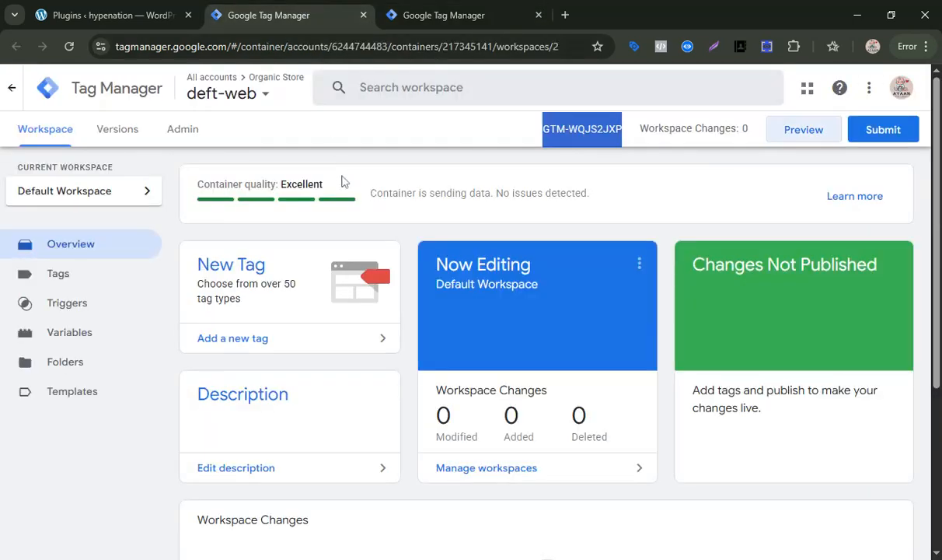
{"action": "left_click", "coordinate": [502, 128]}
{"action": "left_click_drag", "start_coordinate": [534, 133], "coordinate": [624, 131]}
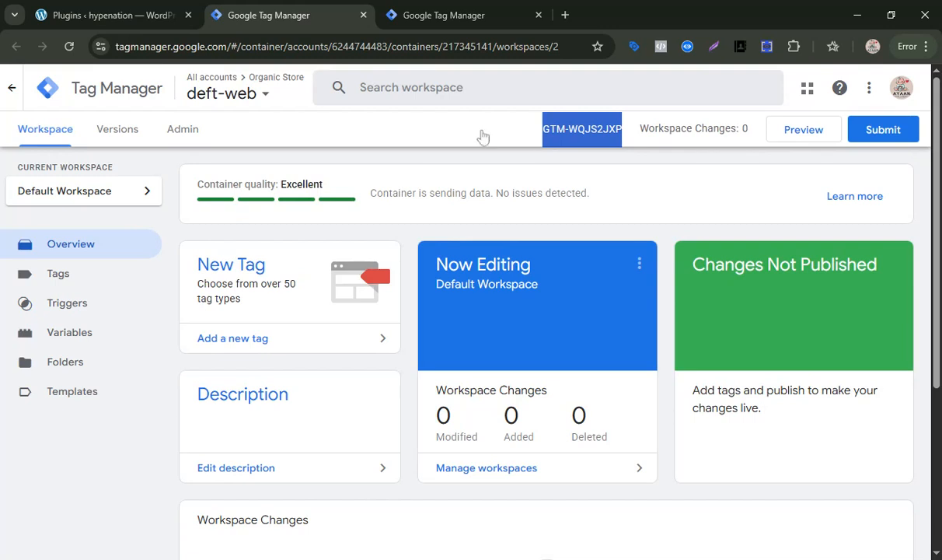
{"action": "left_click", "coordinate": [453, 124]}
Open the GTM4WP plugin's settings in the WordPress admin and clear the Google Tag Manager ID
{"action": "left_click", "coordinate": [120, 13]}
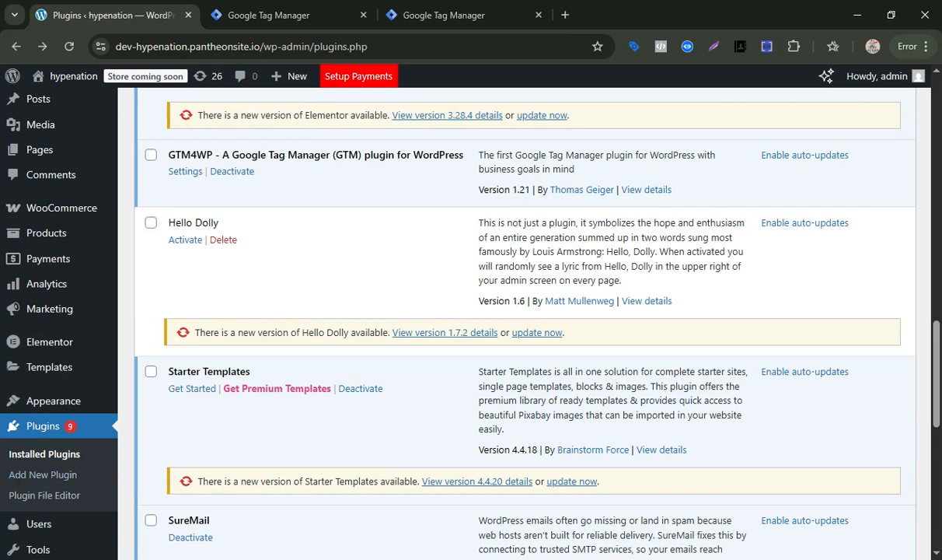
{"action": "left_click", "coordinate": [185, 171]}
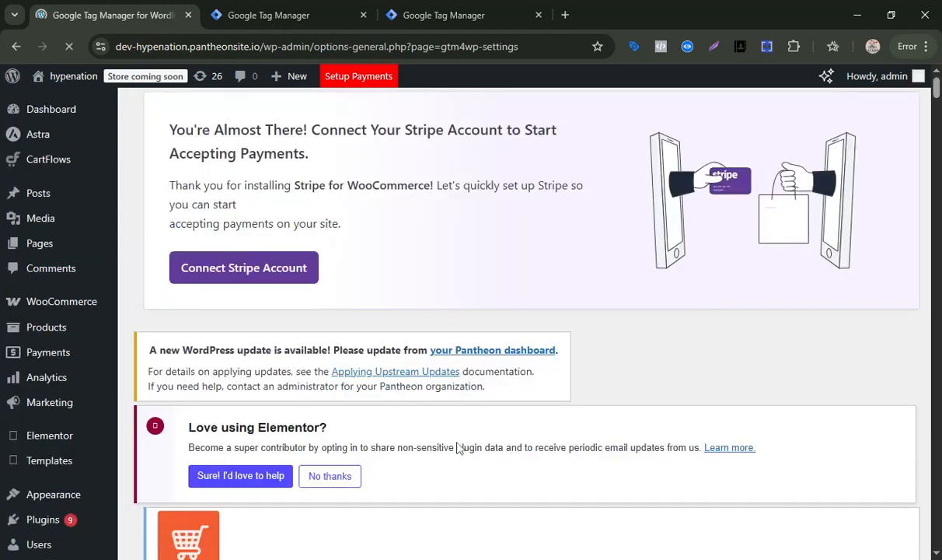
{"action": "scroll", "coordinate": [461, 440], "scroll_direction": "down", "scroll_amount": 3}
{"action": "scroll", "coordinate": [389, 370], "scroll_direction": "down", "scroll_amount": 3}
{"action": "left_click_drag", "start_coordinate": [378, 269], "coordinate": [329, 269]}
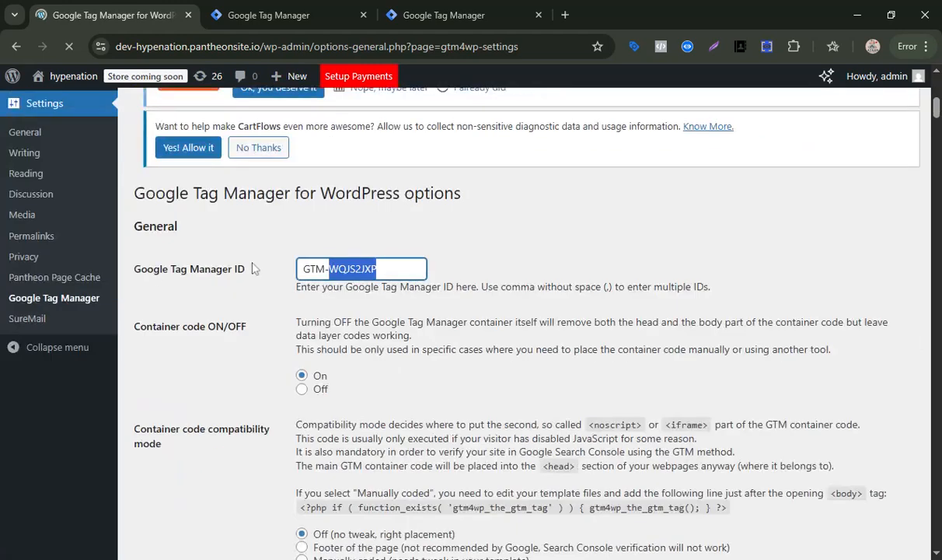
{"action": "key", "text": "ctrl+a"}
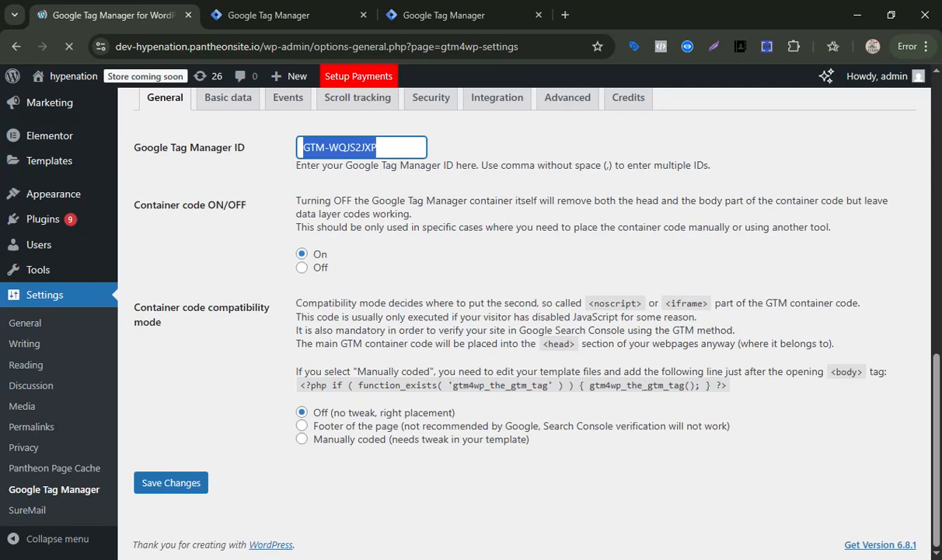
{"action": "key", "text": "BackSpace"}
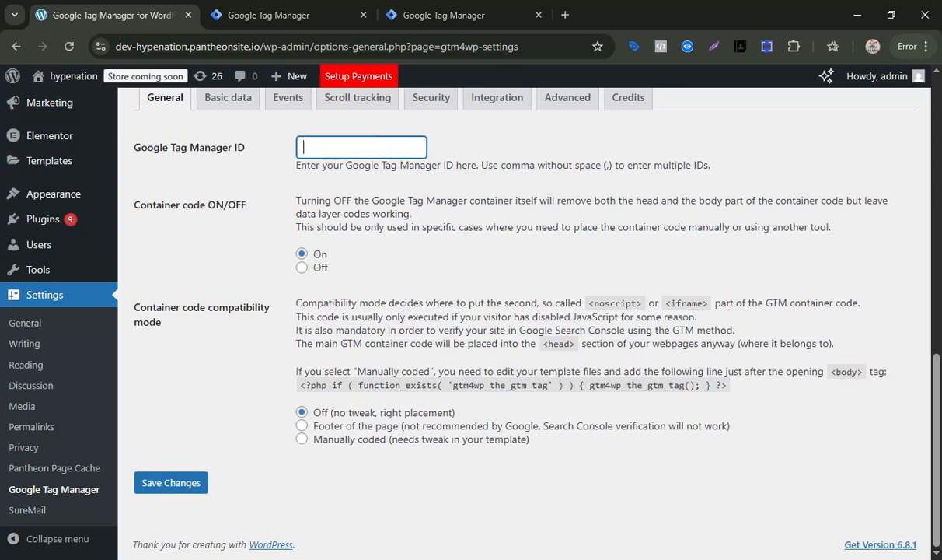
Copy the container ID GTM-WQJS2JXP from the deft-web workspace in Tag Manager
{"action": "left_click", "coordinate": [295, 17]}
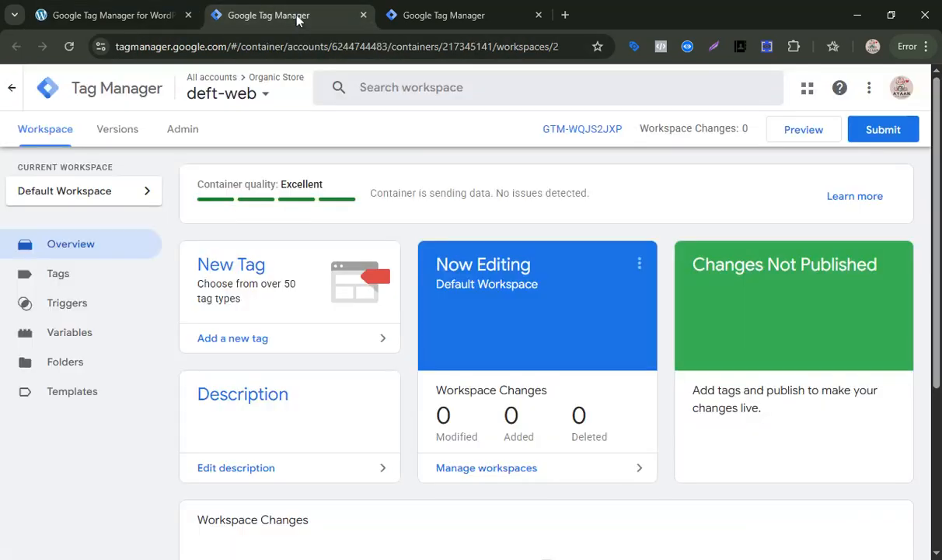
{"action": "left_click_drag", "start_coordinate": [538, 129], "coordinate": [634, 136]}
{"action": "key", "text": "ctrl+c"}
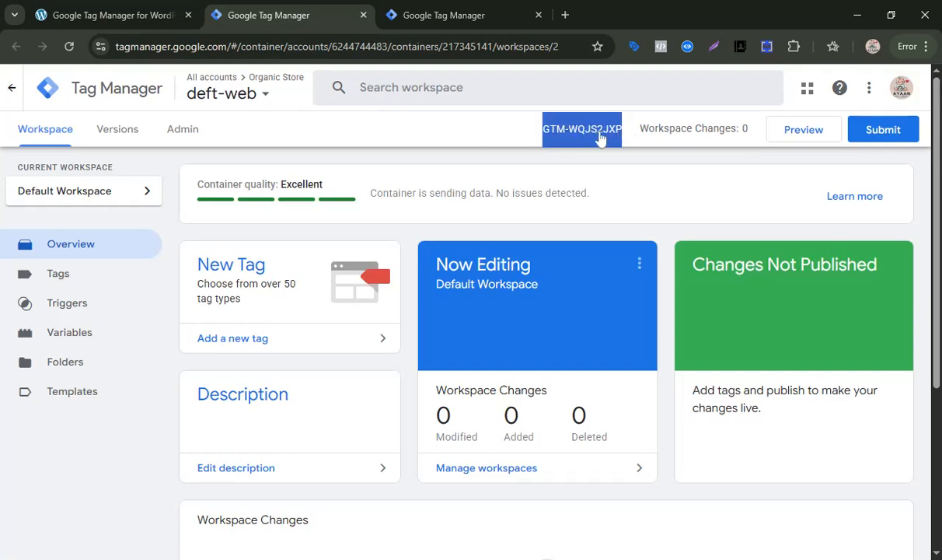
Set the plugin's Google Tag Manager ID to GTM-WQJS2JXP in WordPress, save the changes and check the saved ID
{"action": "left_click", "coordinate": [113, 16]}
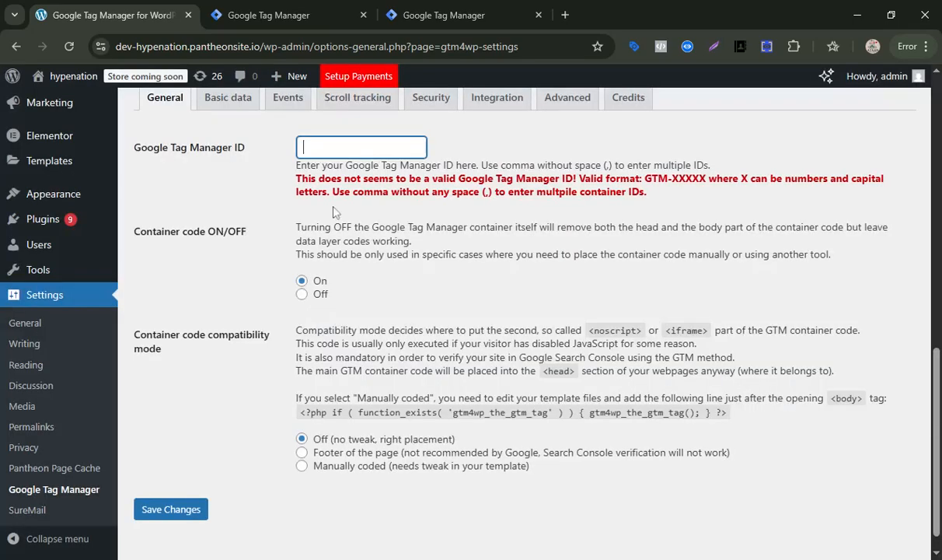
{"action": "key", "text": "ctrl+v"}
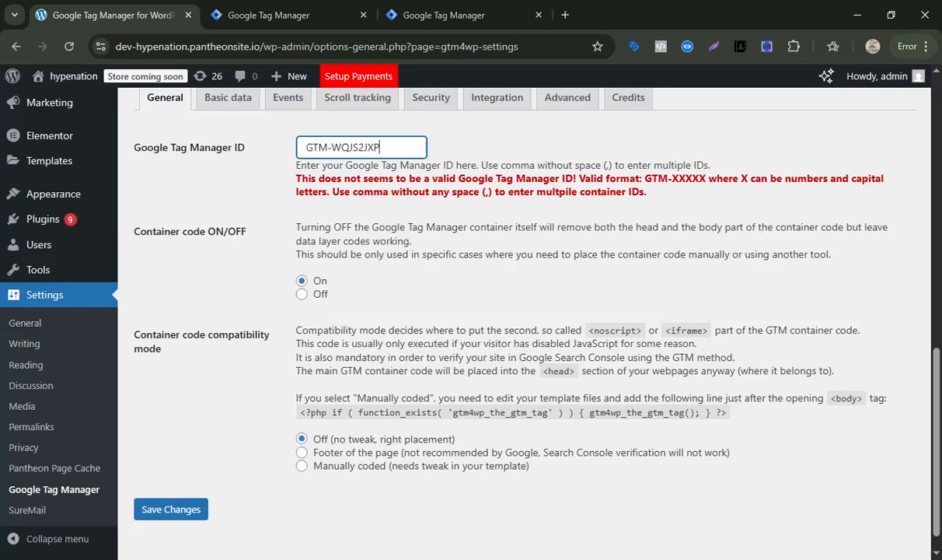
{"action": "left_click", "coordinate": [172, 517]}
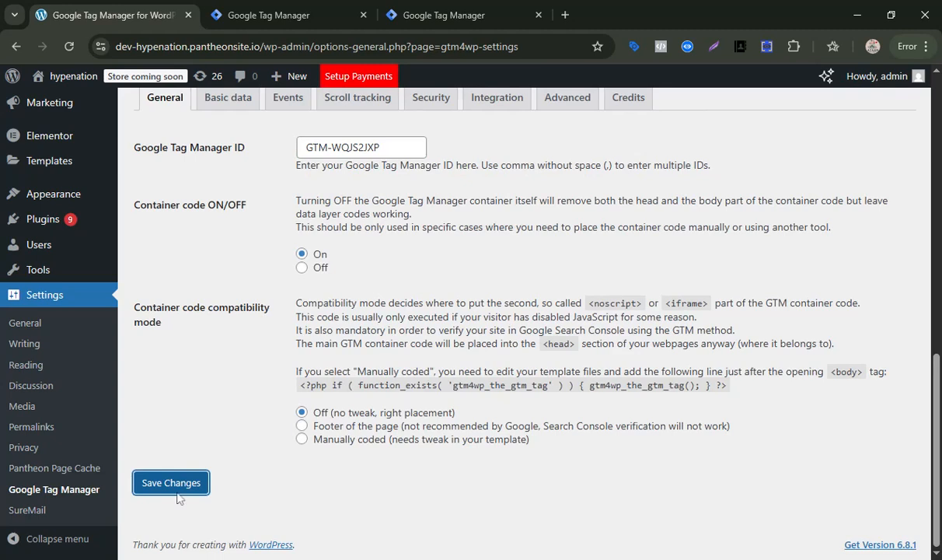
{"action": "left_click", "coordinate": [177, 498]}
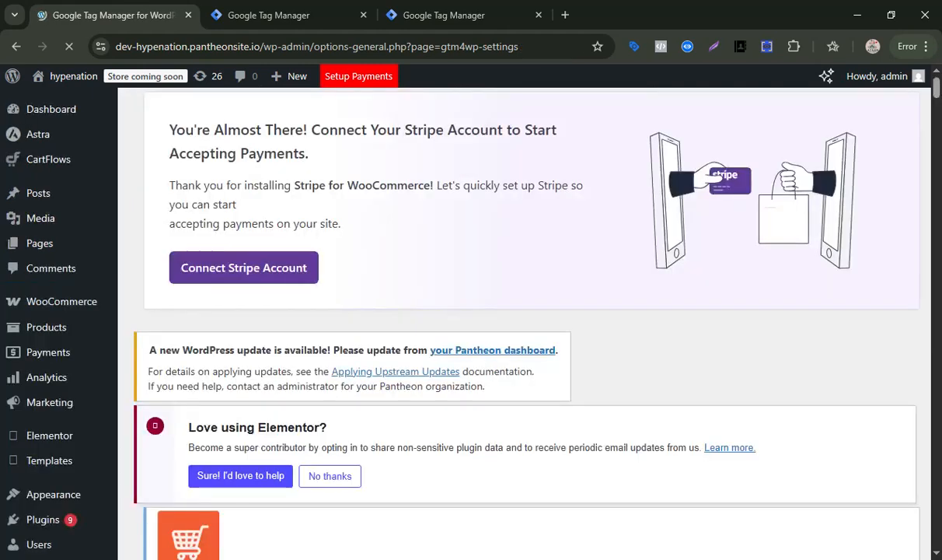
{"action": "scroll", "coordinate": [242, 418], "scroll_direction": "down", "scroll_amount": 3}
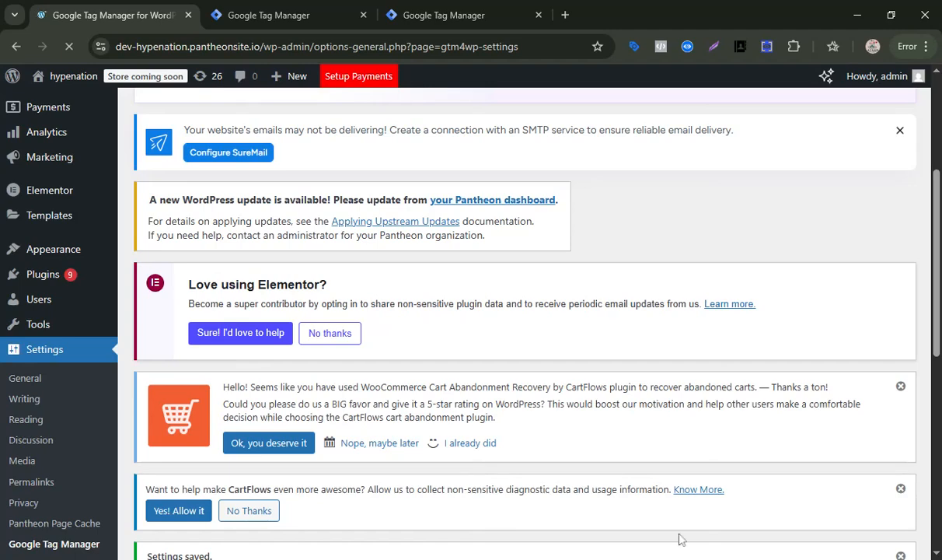
{"action": "scroll", "coordinate": [443, 465], "scroll_direction": "down", "scroll_amount": 10}
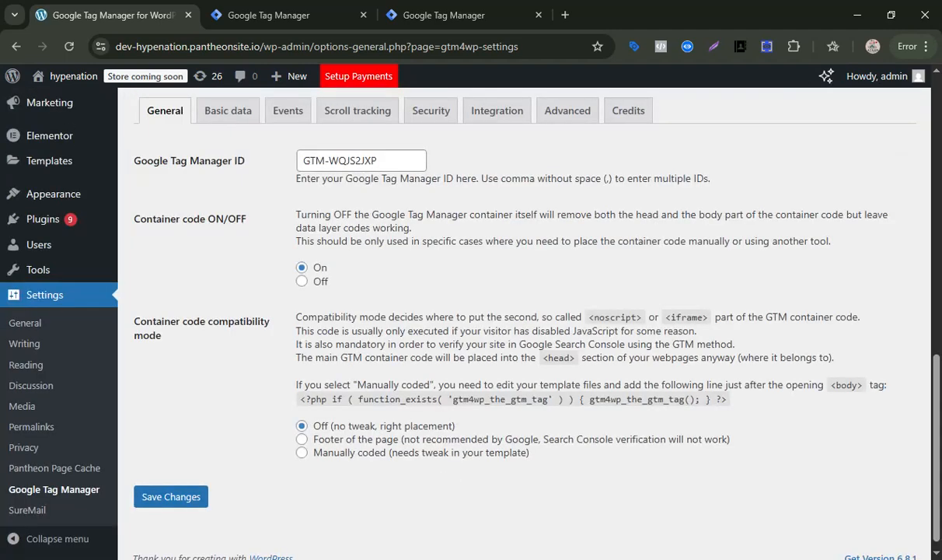
{"action": "left_click", "coordinate": [230, 11]}
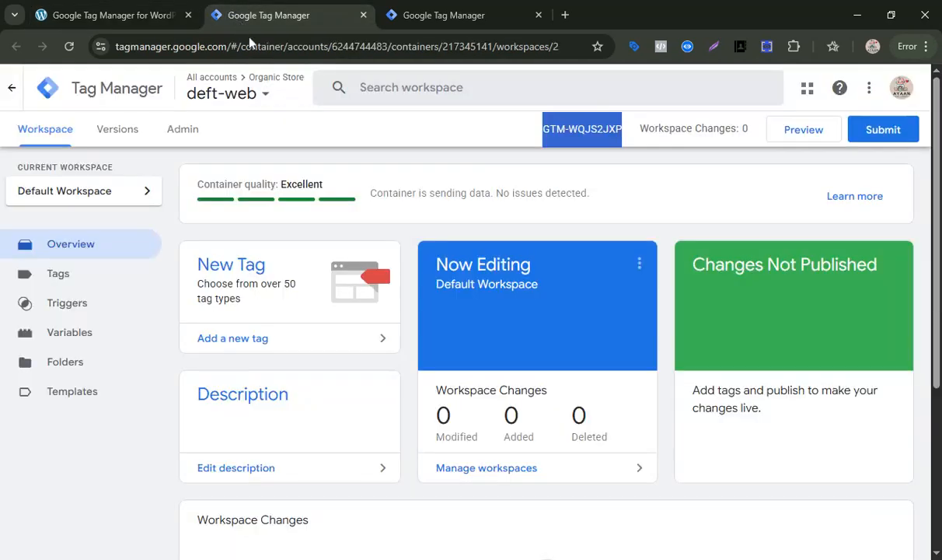
{"action": "left_click", "coordinate": [788, 134]}
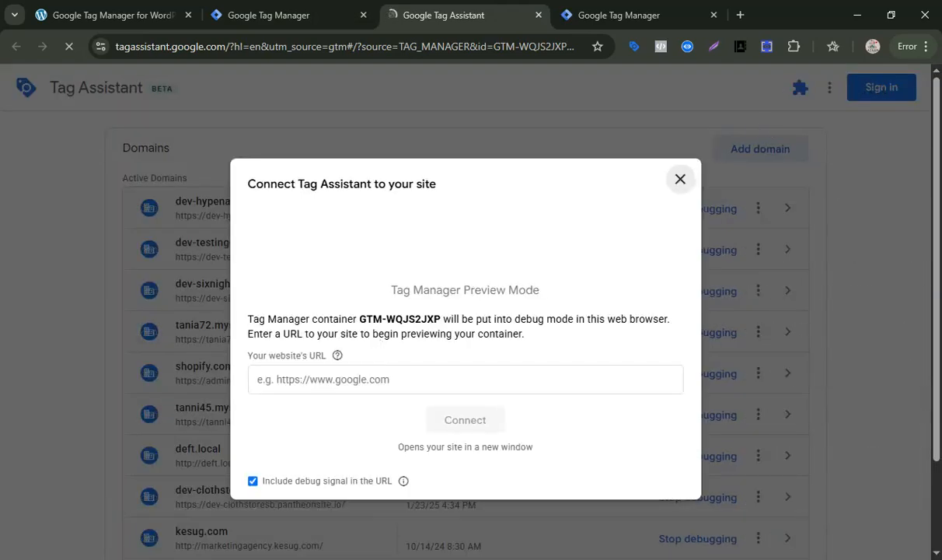
{"action": "left_click", "coordinate": [330, 379]}
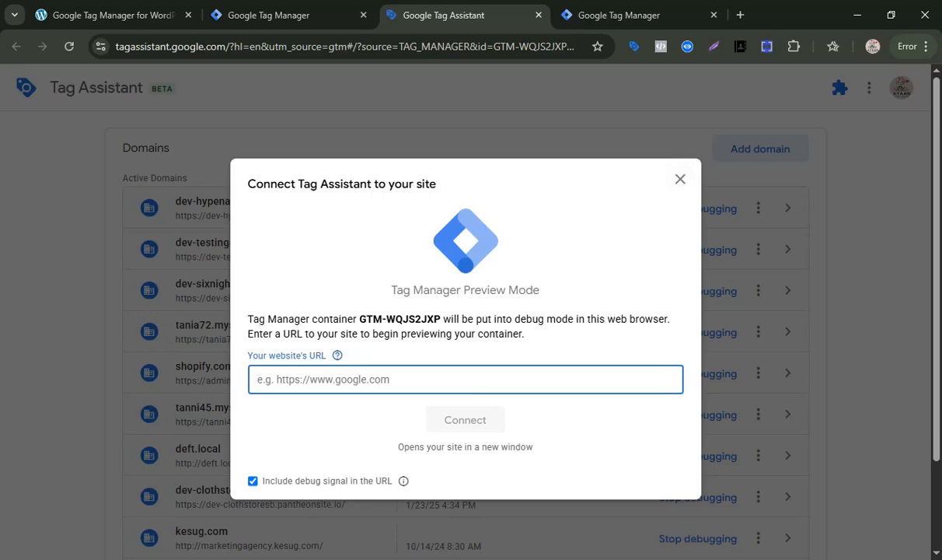
{"action": "type", "text": "https://dev-hypenation.pantheonsite.io/"}
{"action": "left_click", "coordinate": [482, 381]}
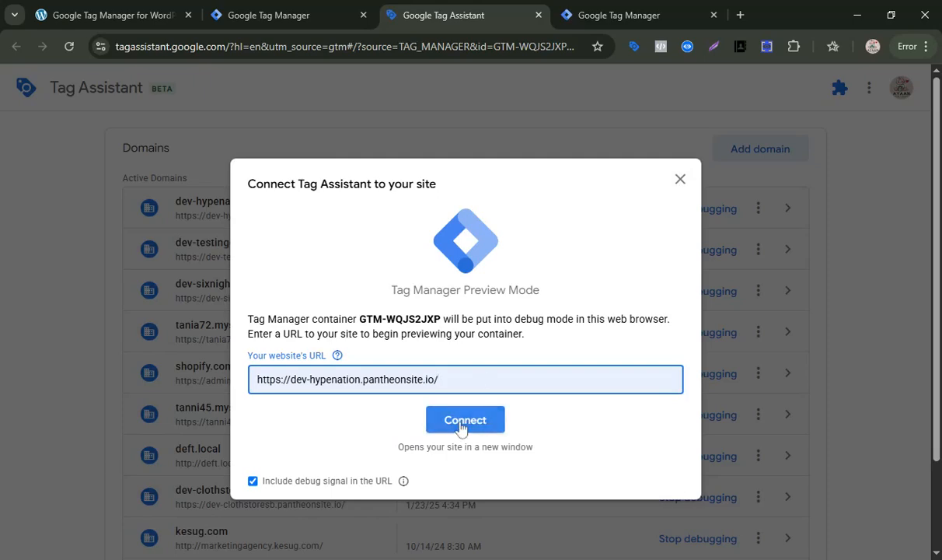
{"action": "left_click", "coordinate": [462, 423]}
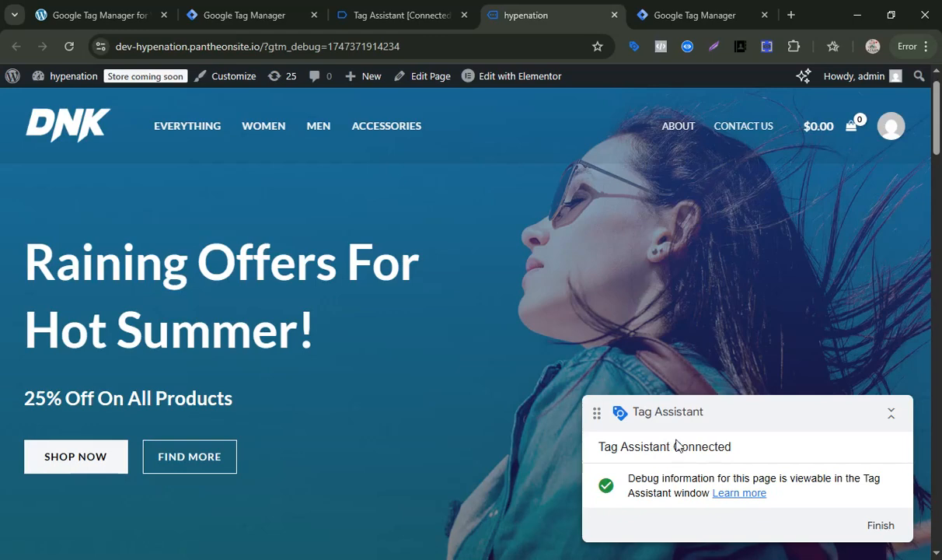
Check the connected site and compare the container ID in the Tag Assistant summary with the one in the deft-web workspace
{"action": "scroll", "coordinate": [731, 451], "scroll_direction": "down", "scroll_amount": 3}
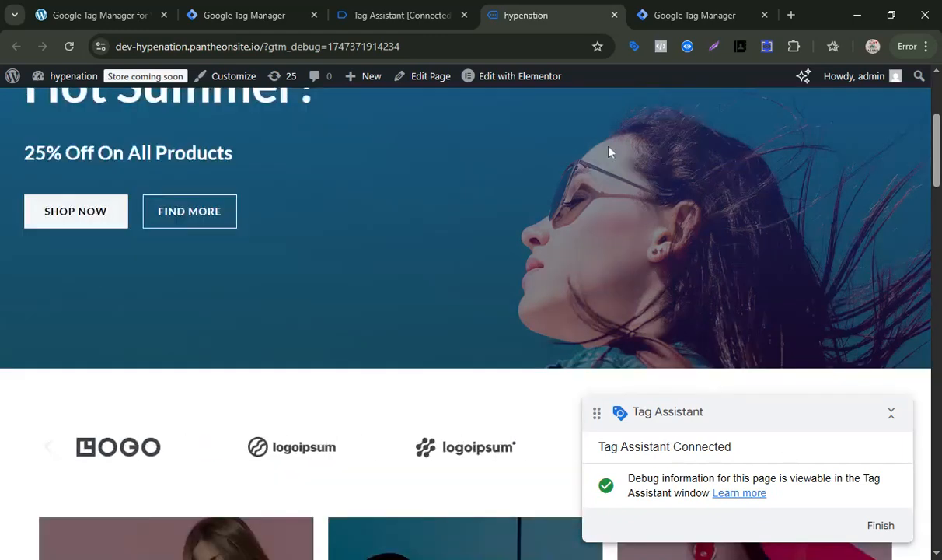
{"action": "left_click", "coordinate": [394, 27]}
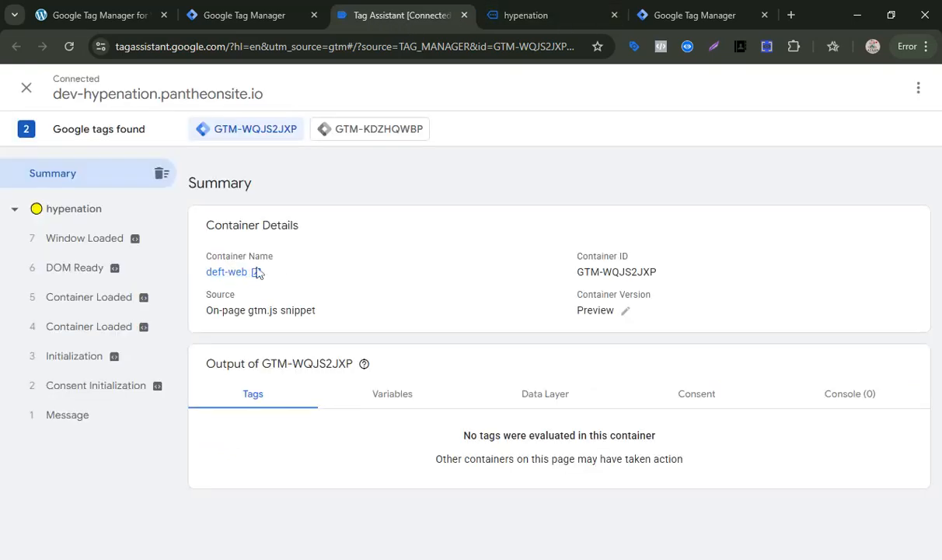
{"action": "left_click_drag", "start_coordinate": [572, 273], "coordinate": [689, 276]}
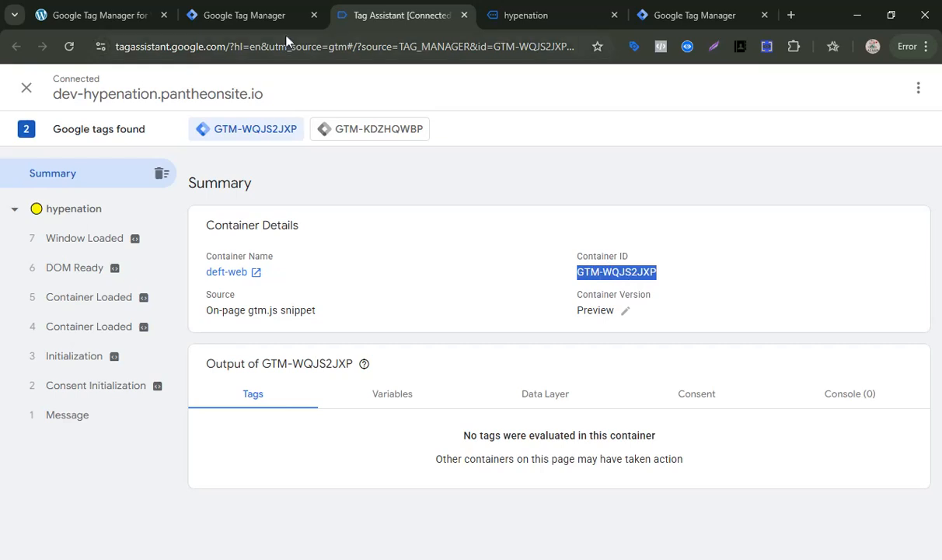
{"action": "left_click", "coordinate": [245, 15]}
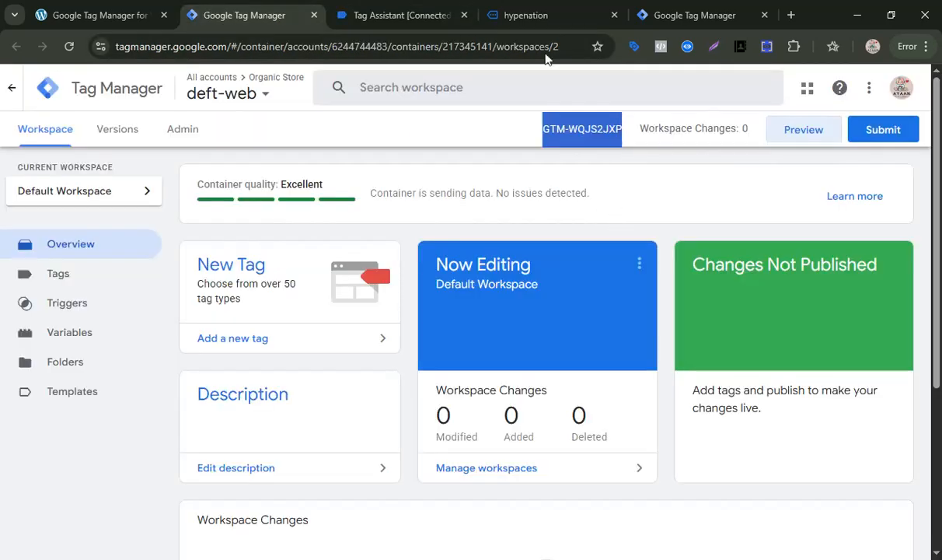
{"action": "left_click", "coordinate": [400, 15]}
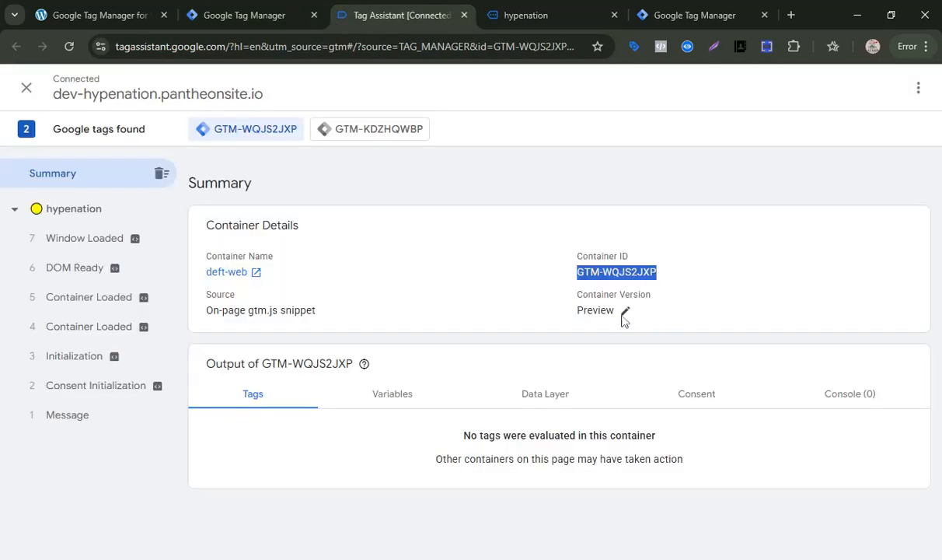